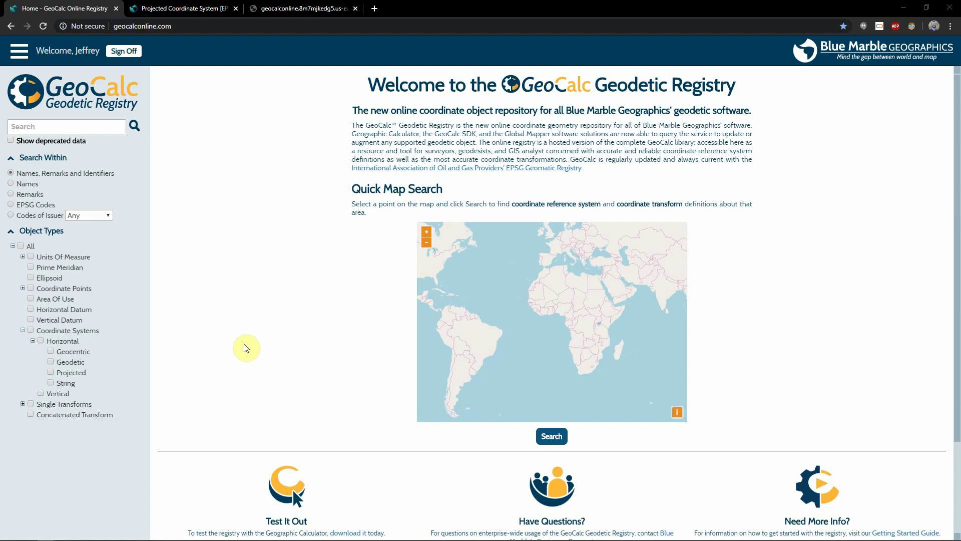
# Run a Quick Map Search on a point in central Florida
pyautogui.moveTo(483, 297); pyautogui.dragTo(595, 310)
pyautogui.scroll(4, 560, 302)
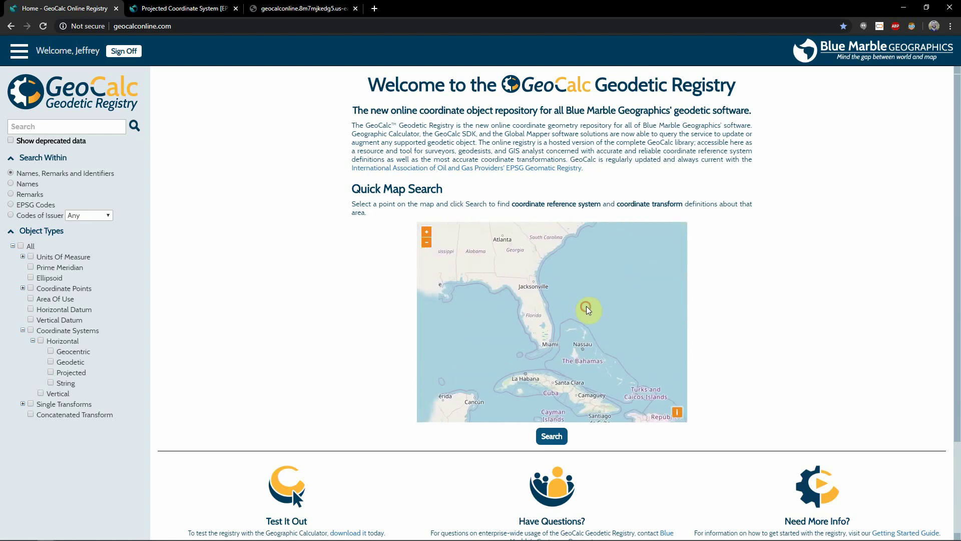
pyautogui.click(536, 305)
pyautogui.click(550, 436)
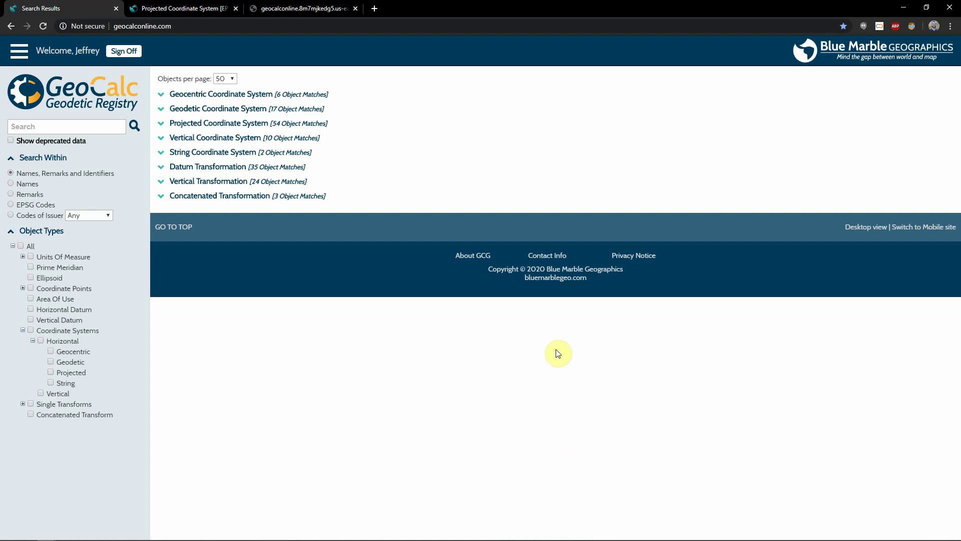
pyautogui.click(163, 109)
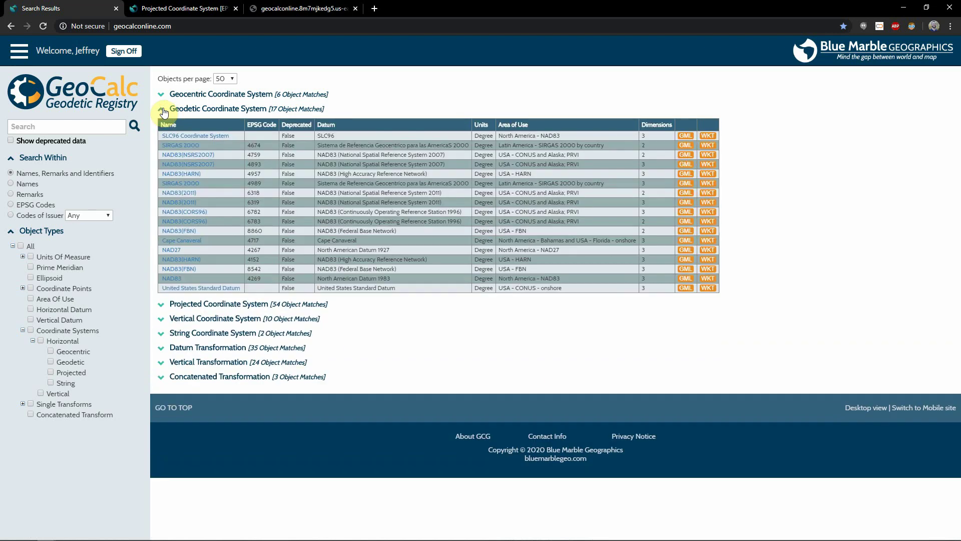
pyautogui.click(163, 109)
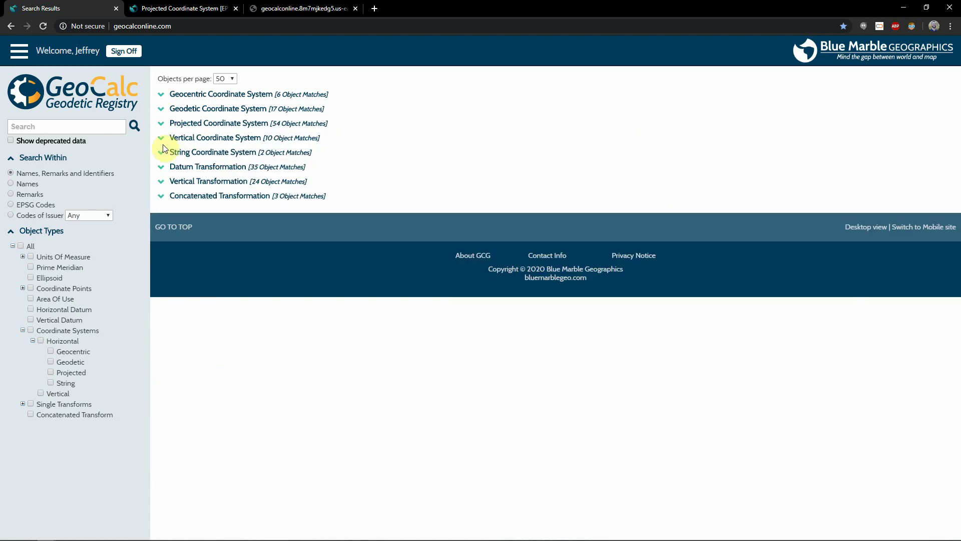
pyautogui.click(162, 166)
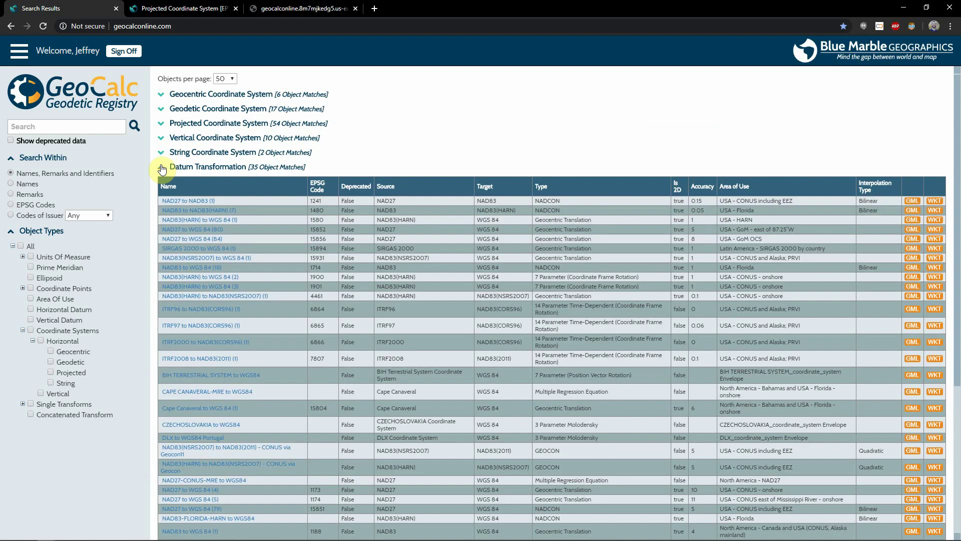
pyautogui.click(162, 168)
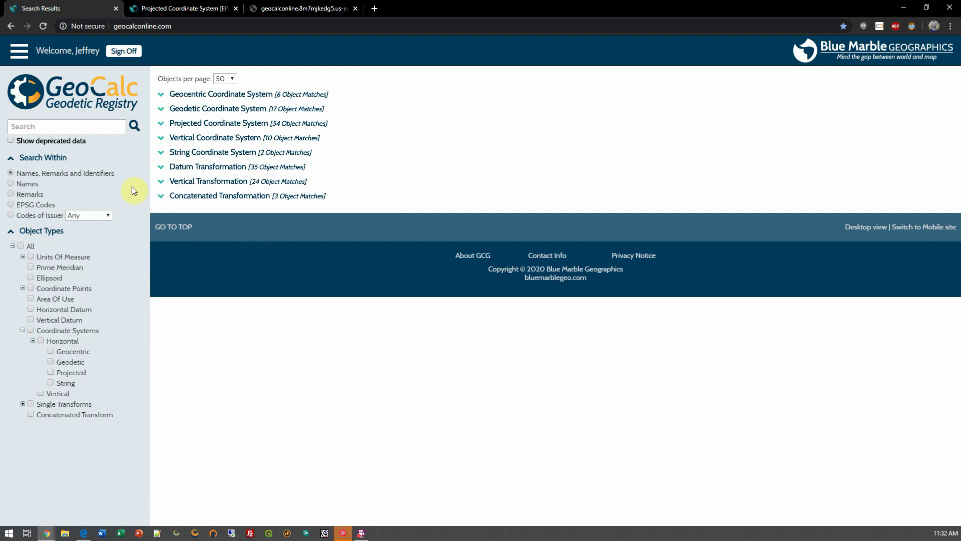
# Search the registry for 'SPCS'
pyautogui.click(93, 128)
pyautogui.write('SPCS')
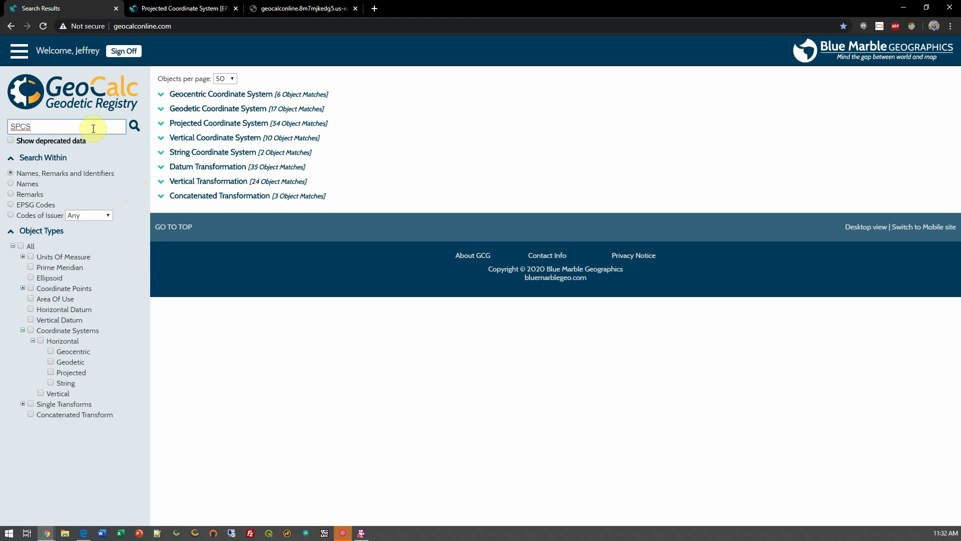
pyautogui.click(133, 127)
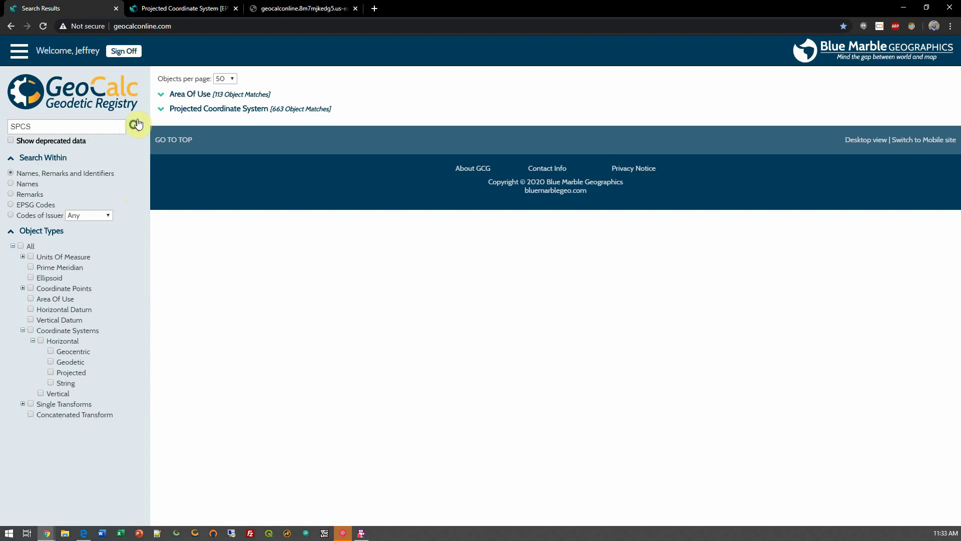
# Review the 113 Area Of Use matches, then collapse that group
pyautogui.click(162, 96)
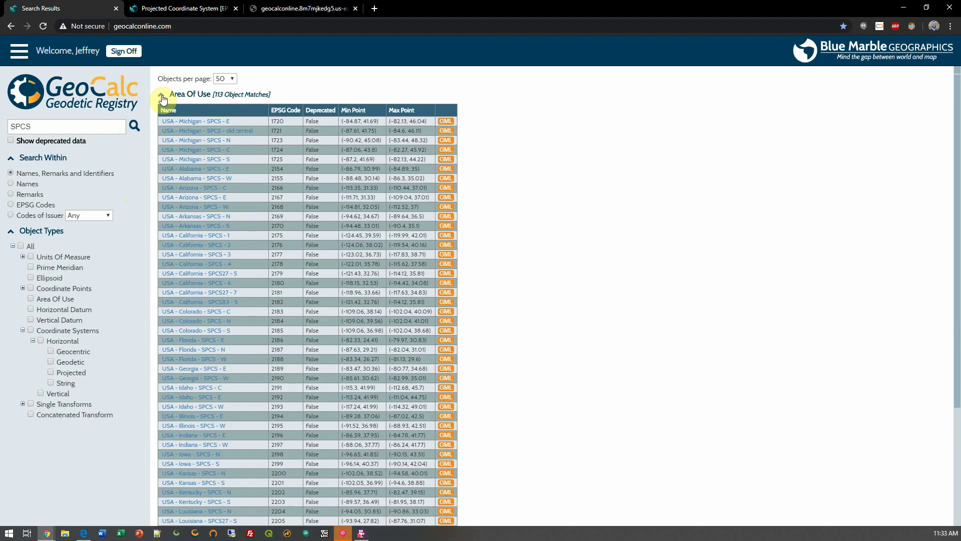
pyautogui.scroll(-1, 293, 214)
pyautogui.scroll(-8, 294, 219)
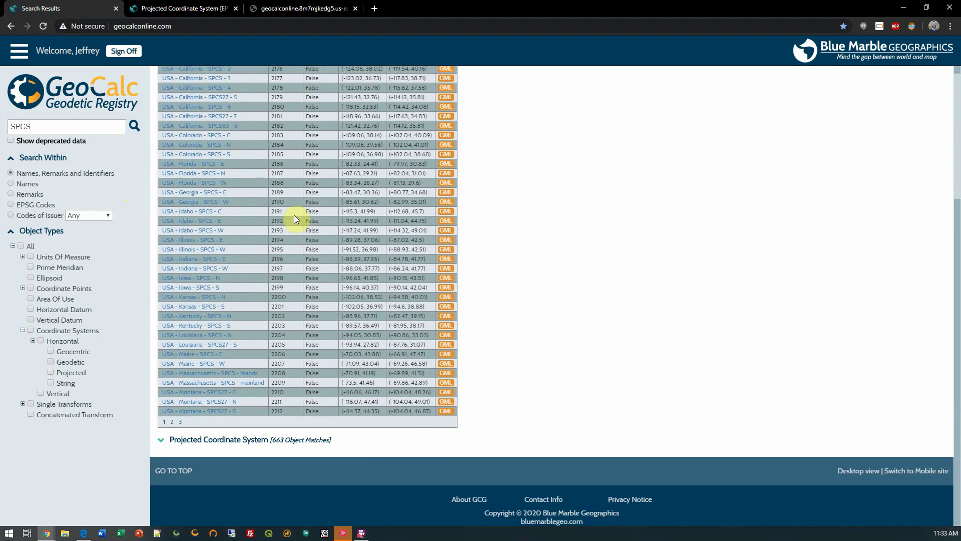
pyautogui.scroll(7, 296, 220)
pyautogui.scroll(2, 275, 208)
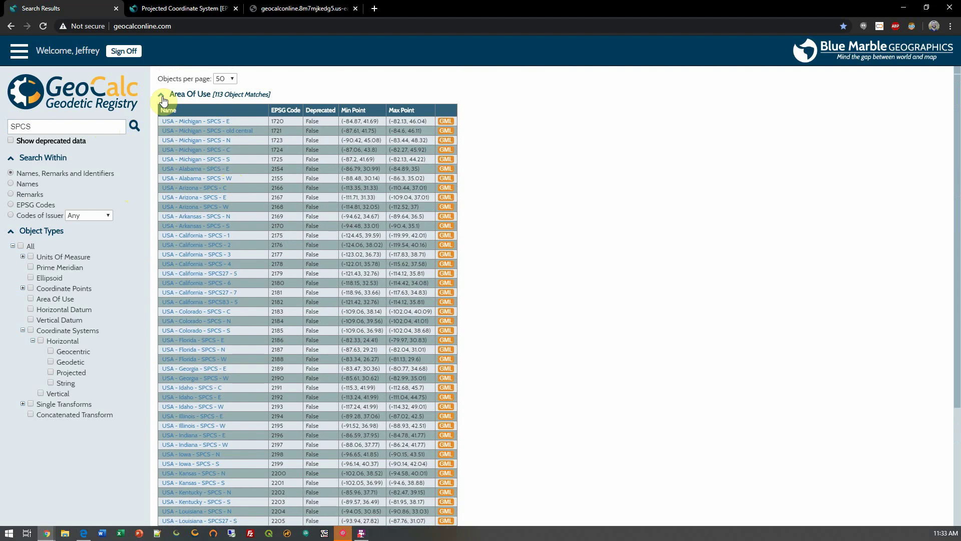
pyautogui.click(162, 98)
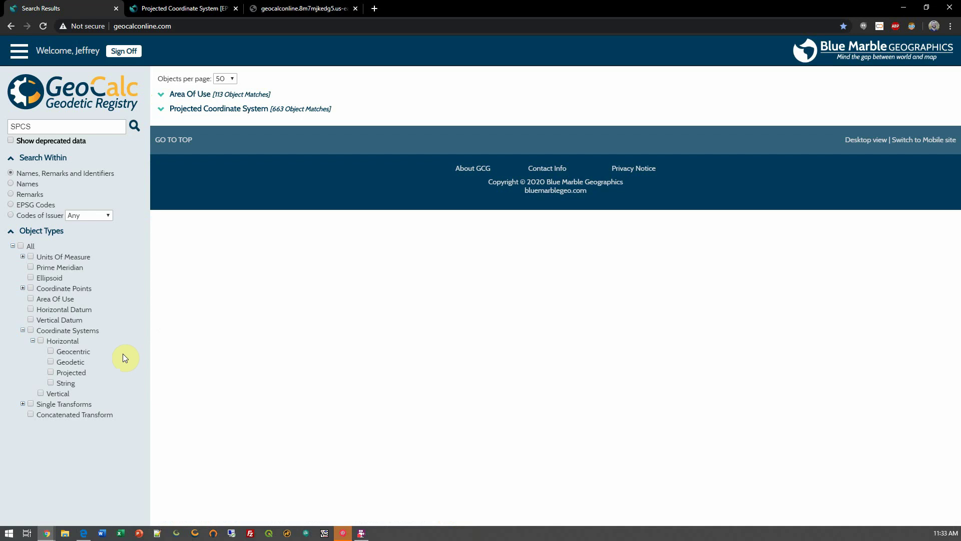
# Filter the SPCS search to Projected types and review the 663 matches at 50 per page
pyautogui.click(51, 372)
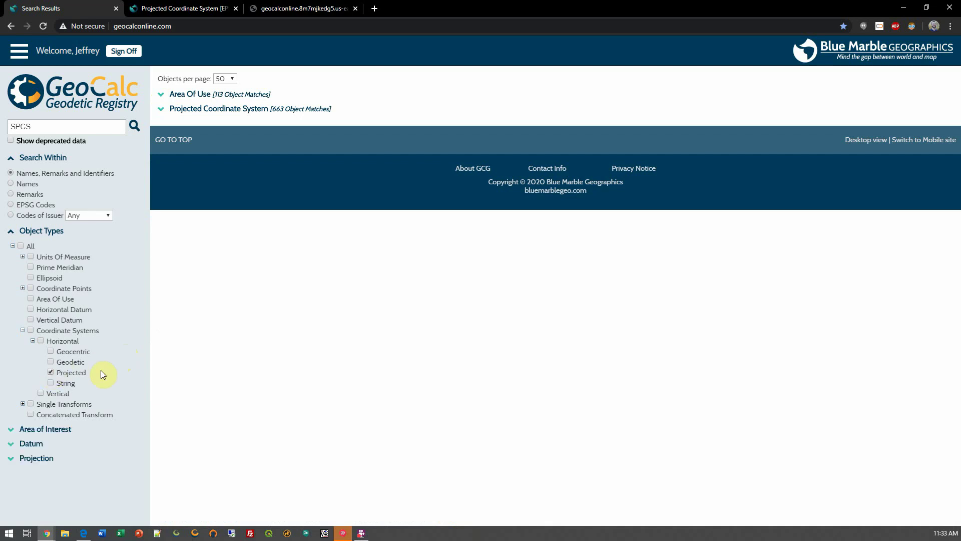
pyautogui.click(135, 126)
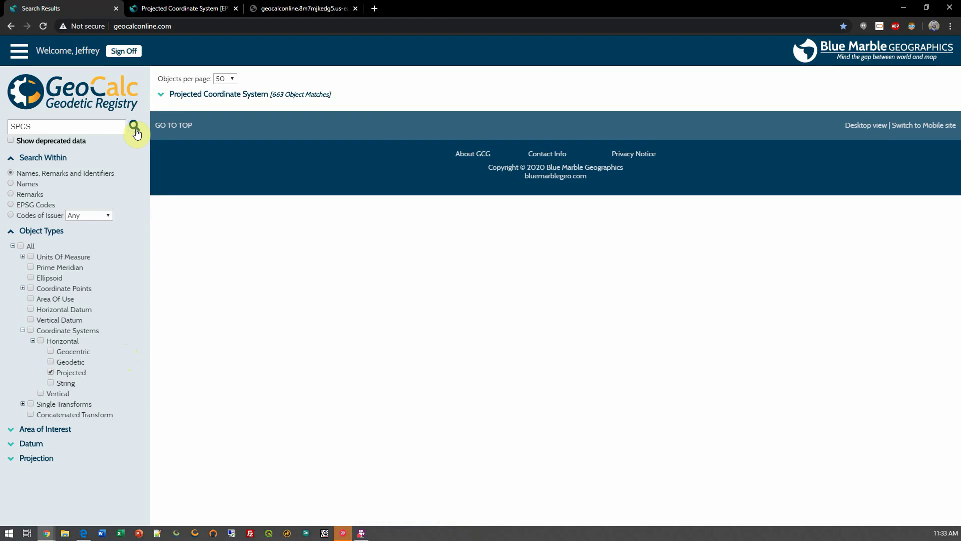
pyautogui.click(161, 95)
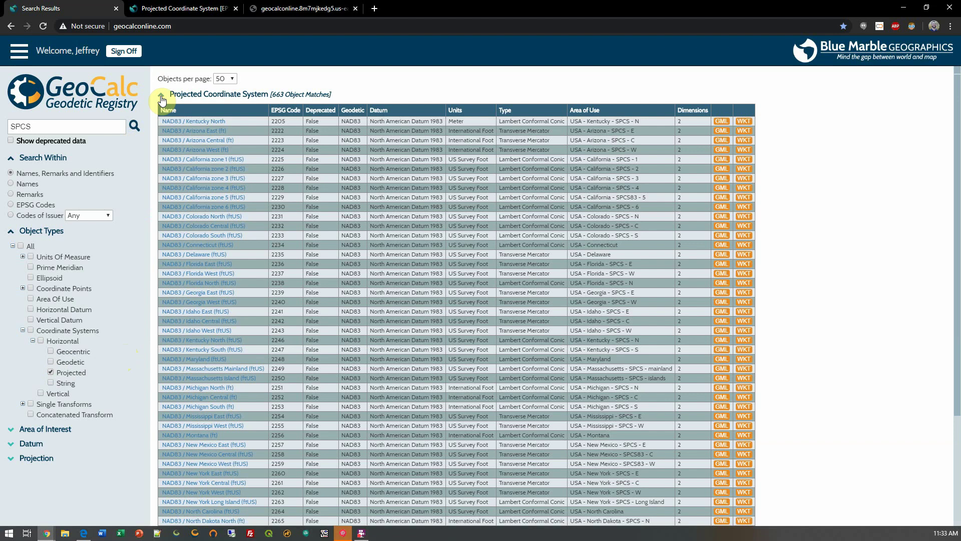
pyautogui.scroll(-3, 343, 239)
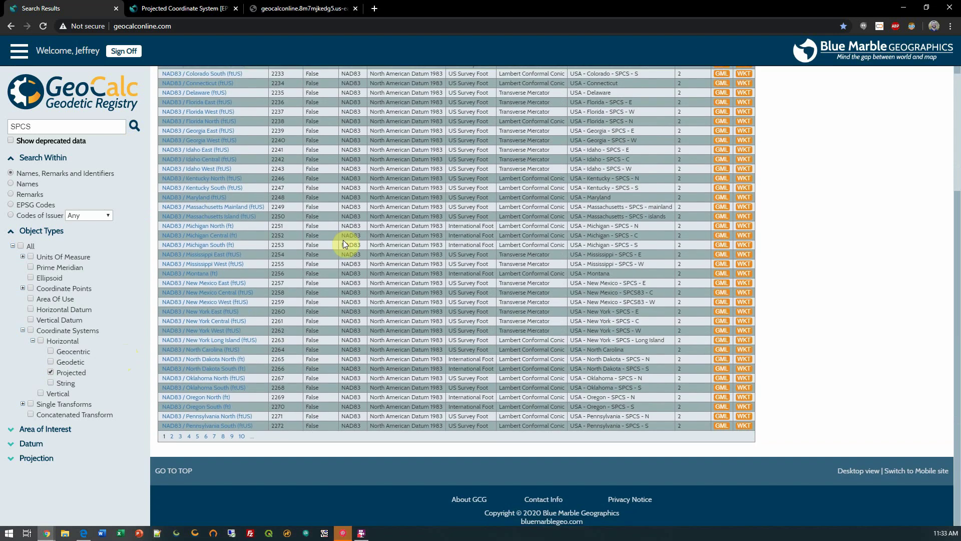
pyautogui.scroll(3, 345, 242)
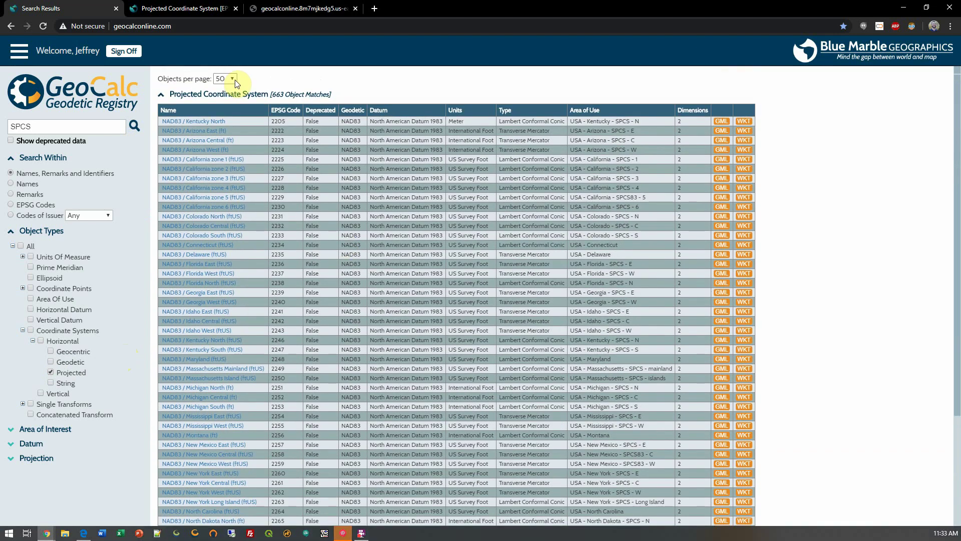
pyautogui.click(235, 80)
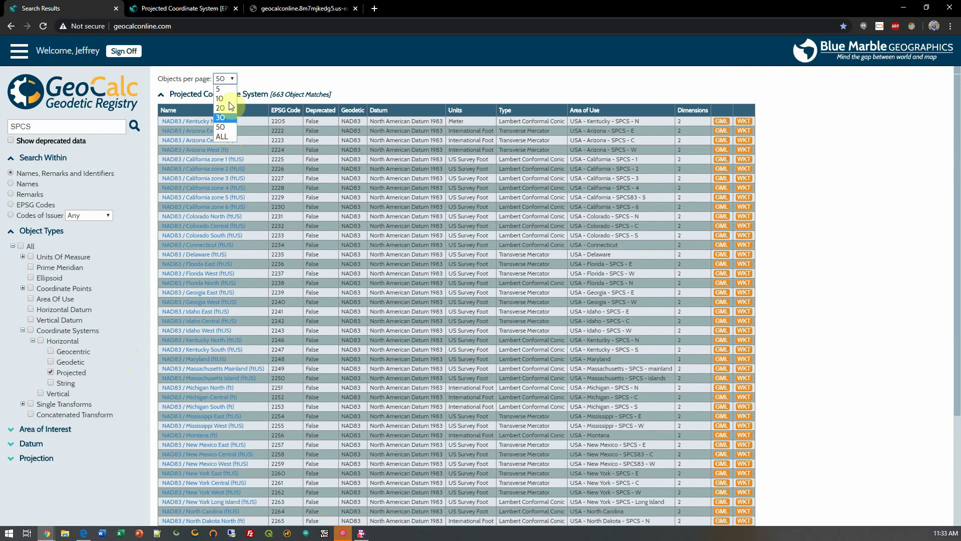
pyautogui.click(315, 81)
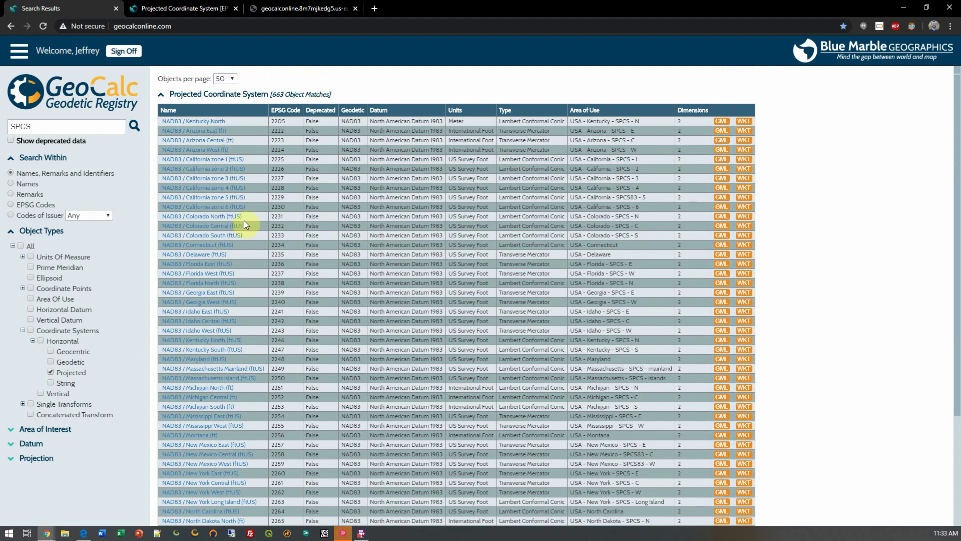
# Open EPSG:2236 NAD83 / Florida East (ftUS), showing its Transverse Mercator parameters and NAD83 base system
pyautogui.click(179, 265)
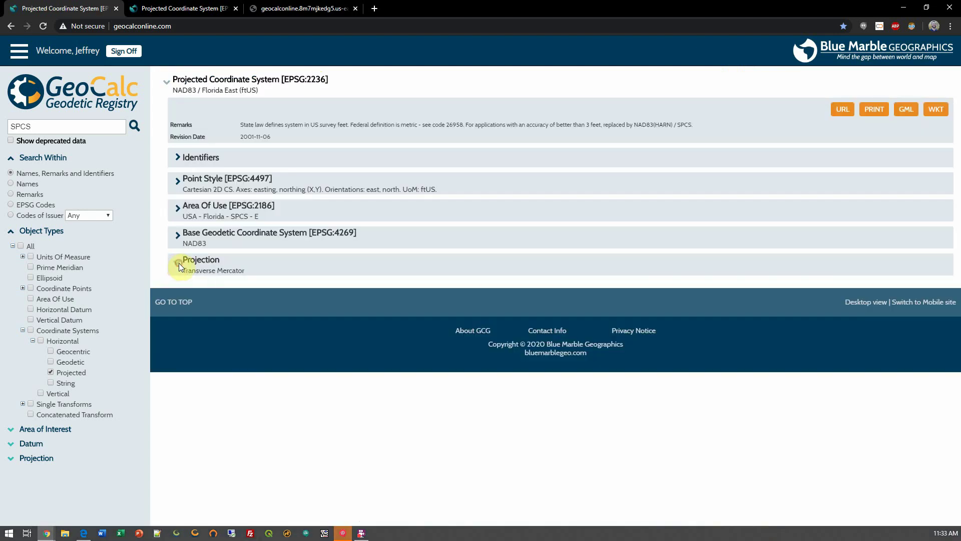
pyautogui.click(179, 262)
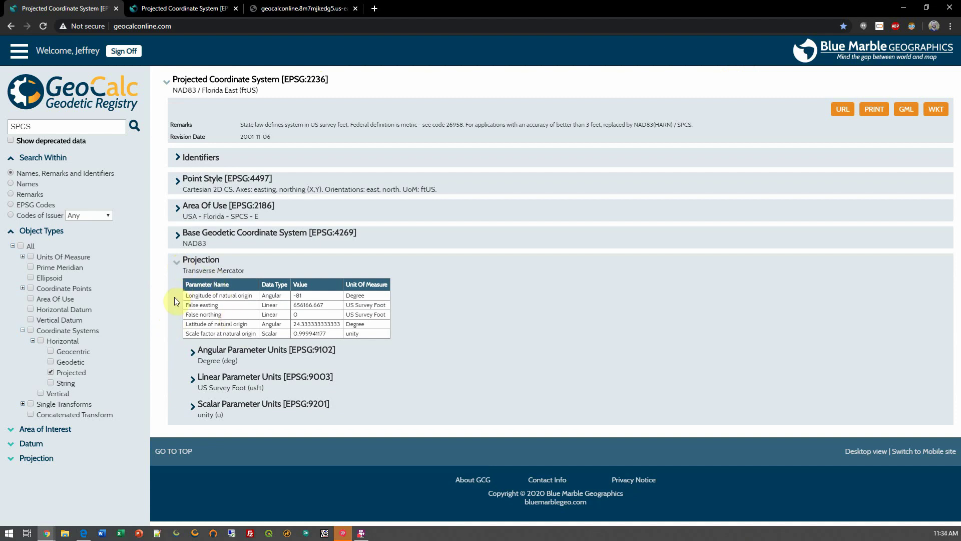
pyautogui.click(177, 235)
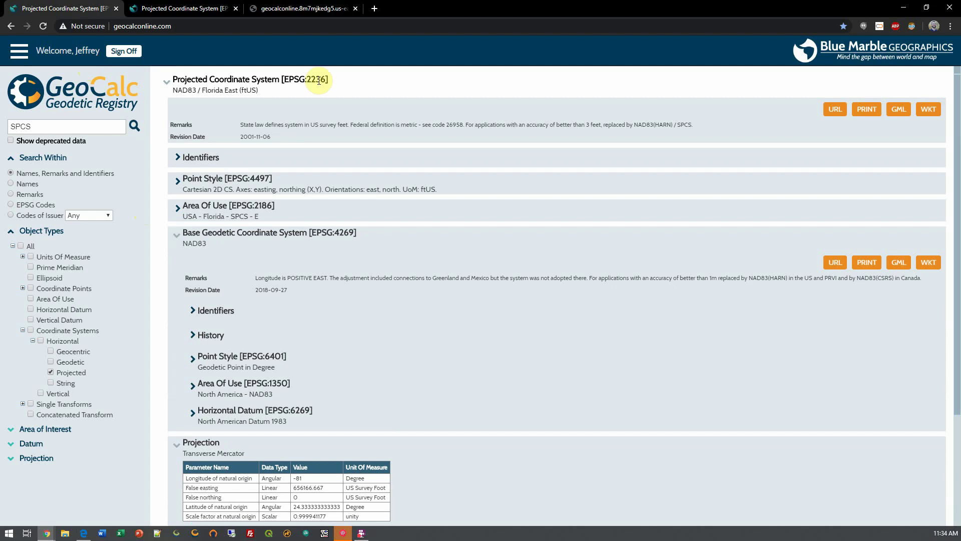
# Open the EPSG:2236 page's direct URL in a new tab
pyautogui.click(842, 111)
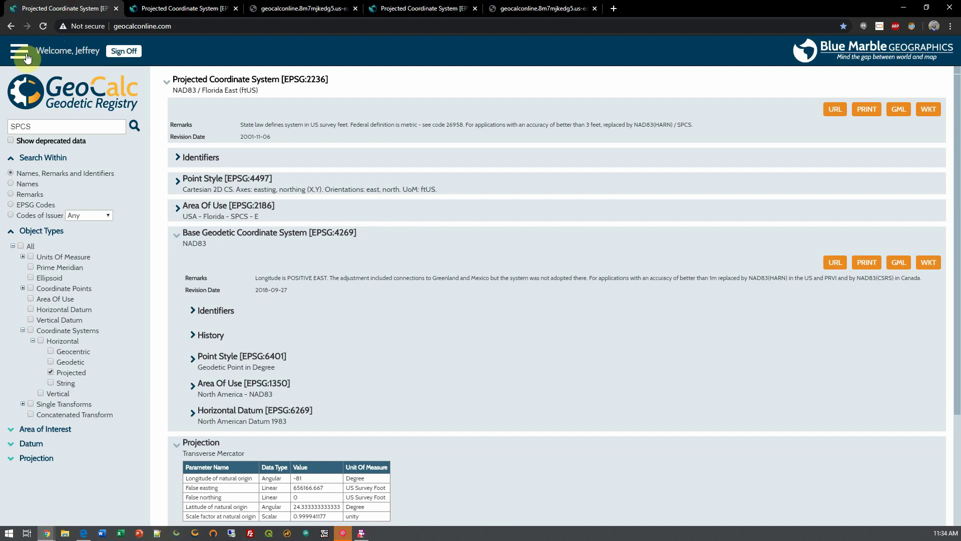
# Go back to the registry home page from the navigation menu
pyautogui.click(26, 58)
pyautogui.click(31, 77)
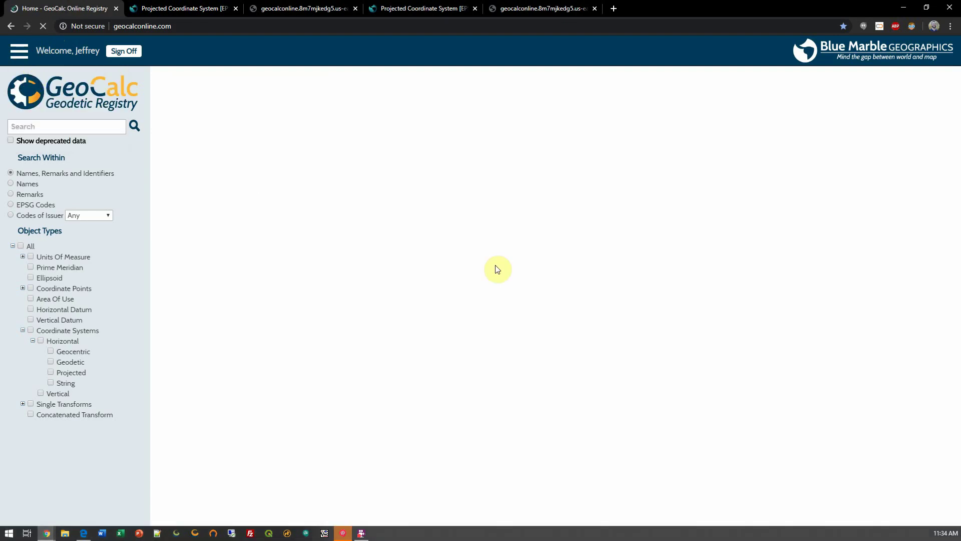